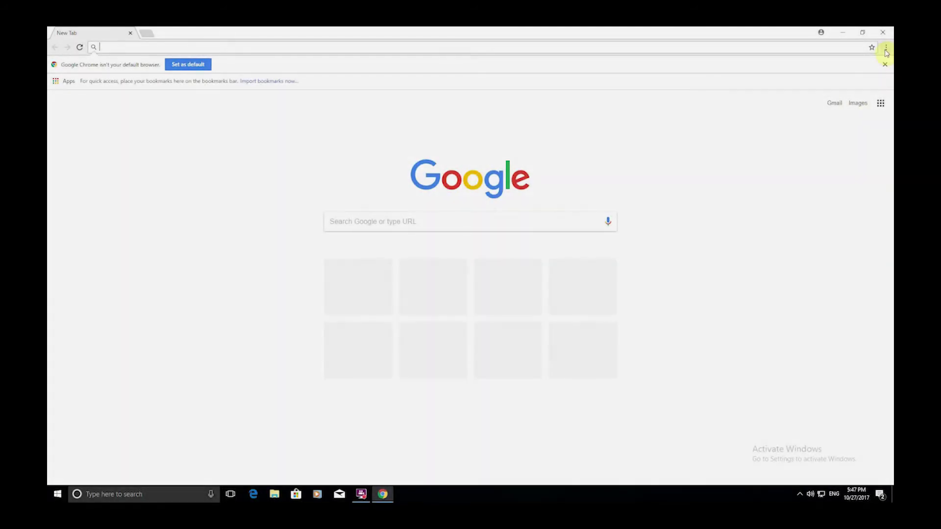
Turn off headers and footers and set margins to None in Chrome's print preview, then close Chrome.
click(886, 49)
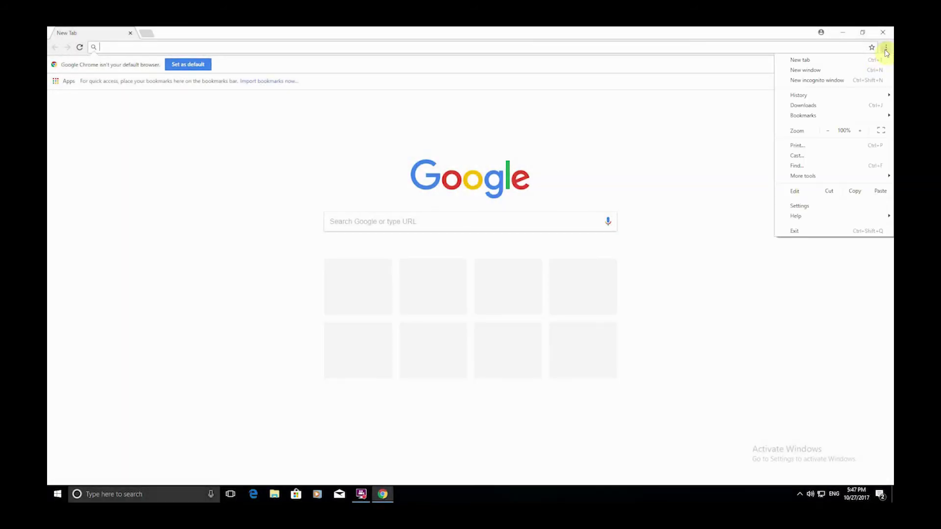
click(792, 146)
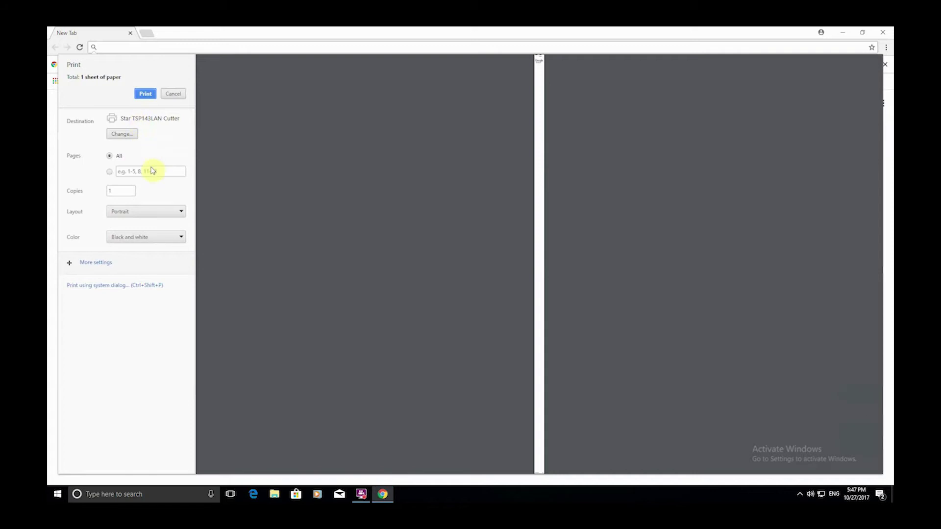
click(100, 265)
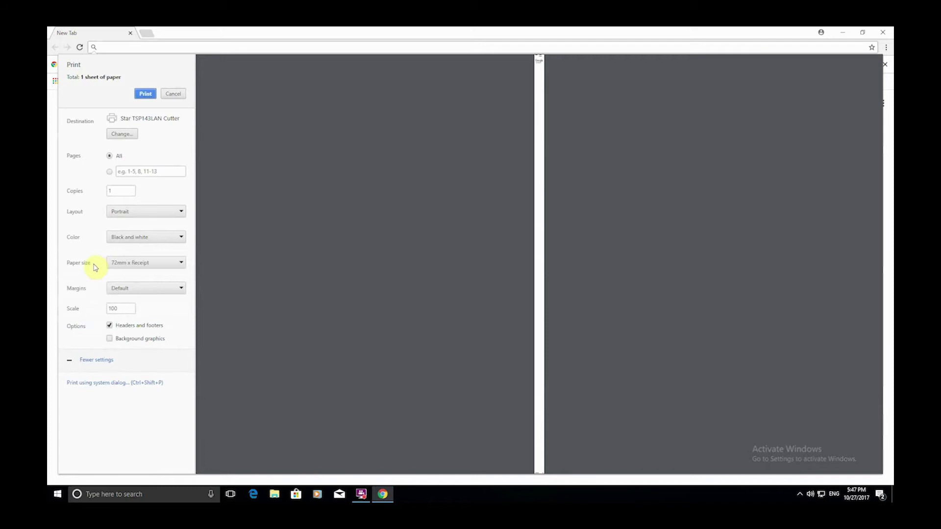
click(110, 326)
click(137, 290)
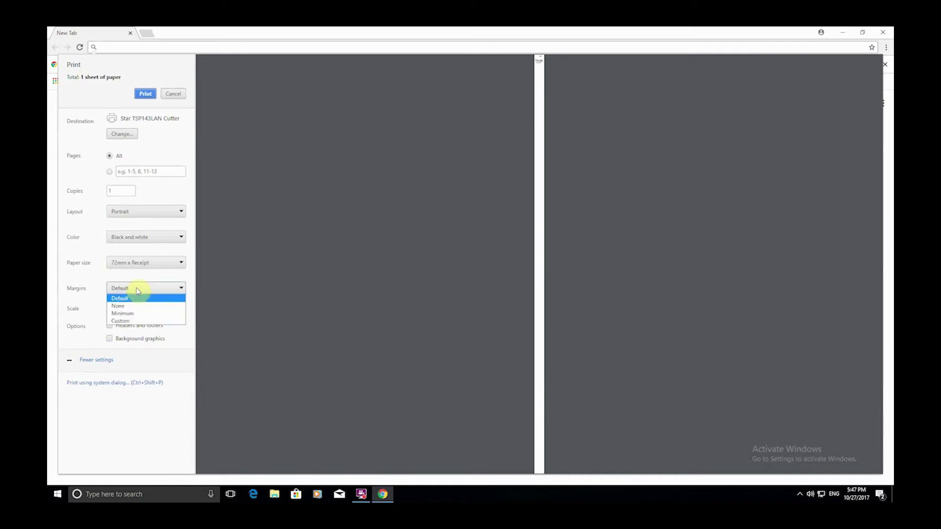
click(121, 306)
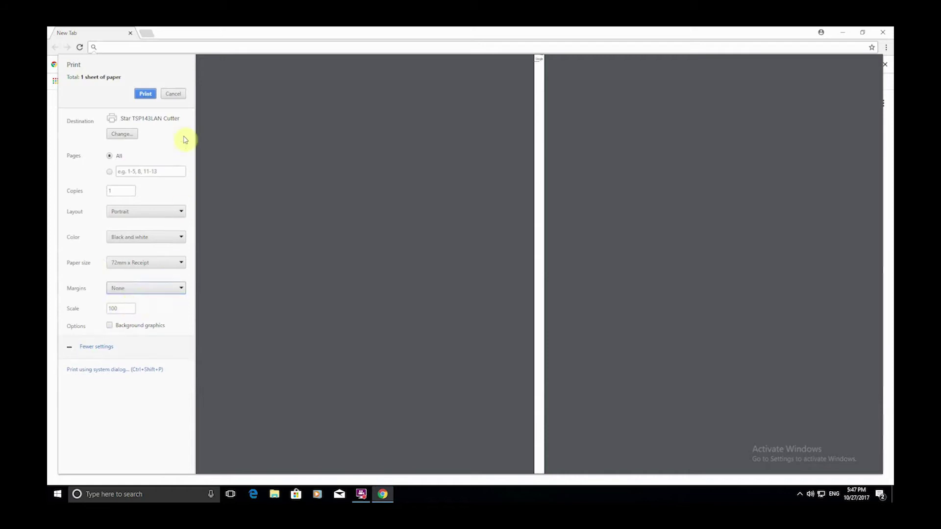
click(175, 95)
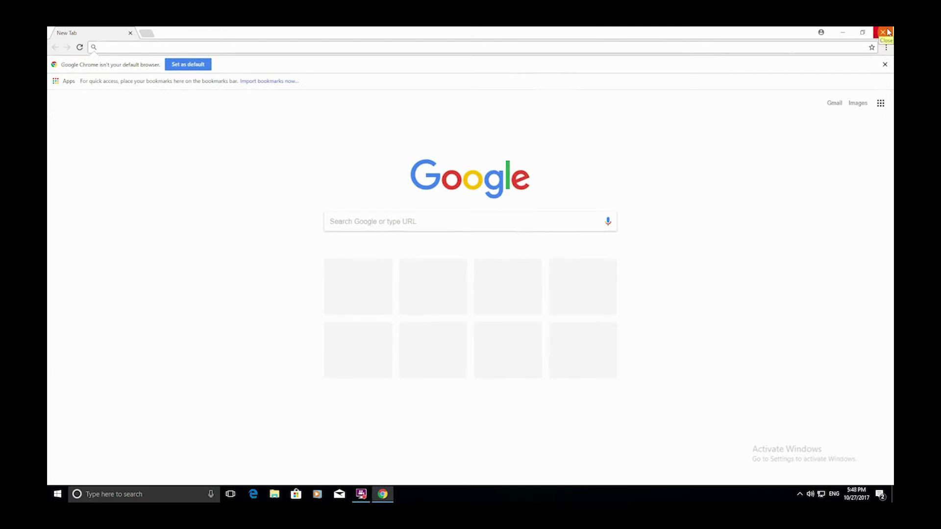
click(884, 32)
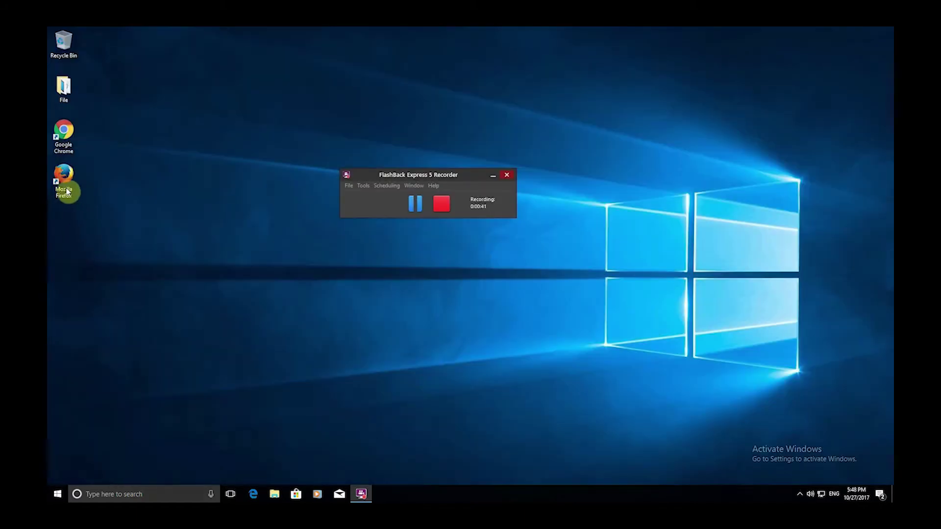
Launch Firefox and set the print margins to 0 in its page setup.
click(65, 185)
click(885, 48)
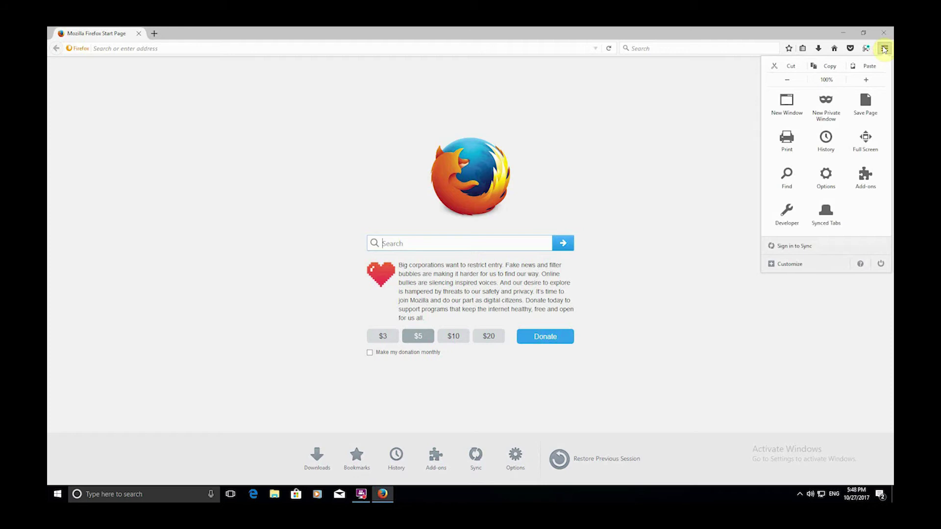
click(788, 142)
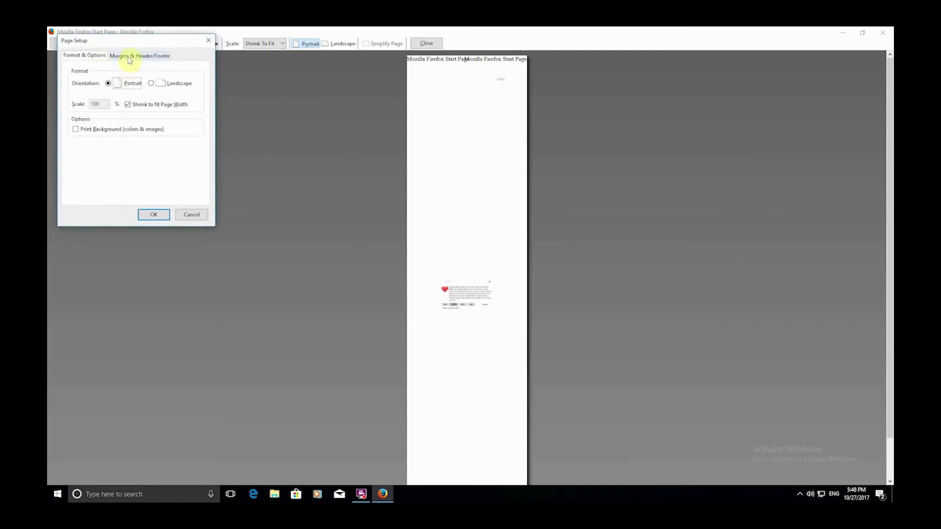
click(130, 57)
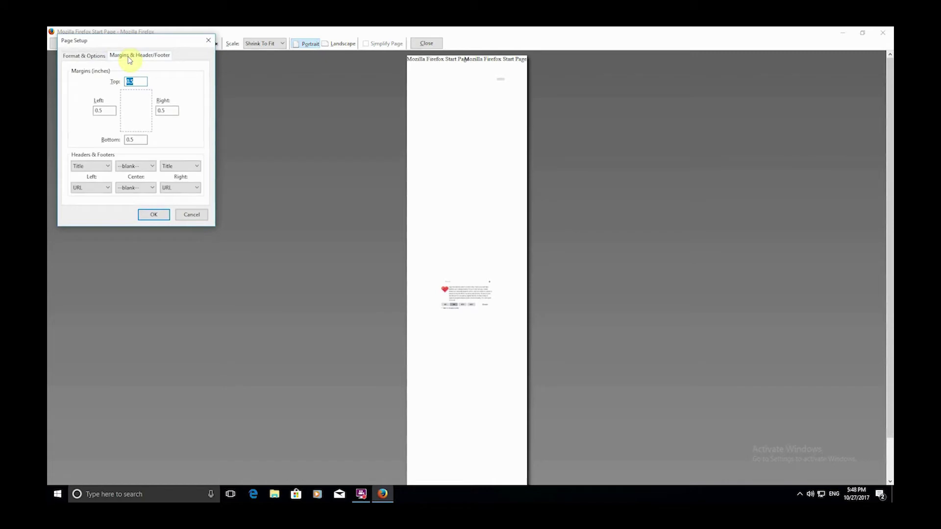
text(0)
drag(171, 111, 101, 142)
text(00)
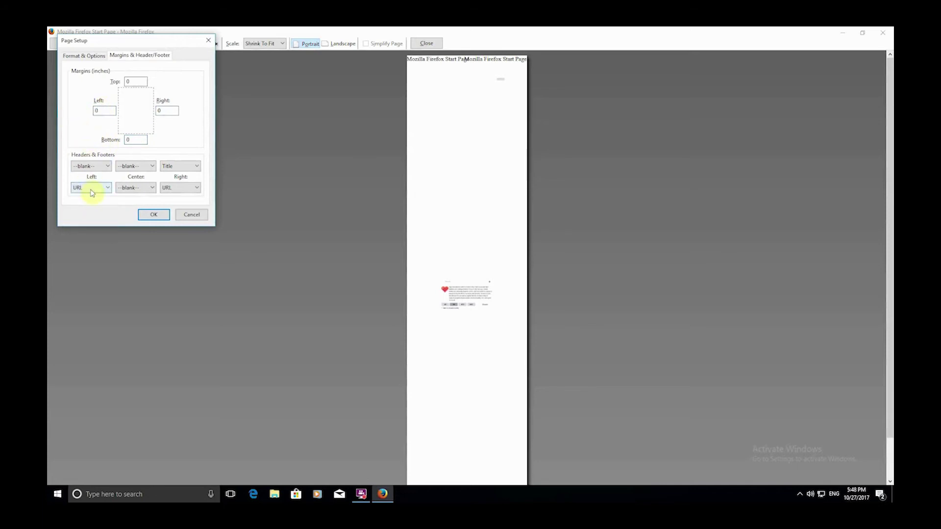
Set the left footer and right header to blank, then close Firefox.
click(91, 199)
click(186, 166)
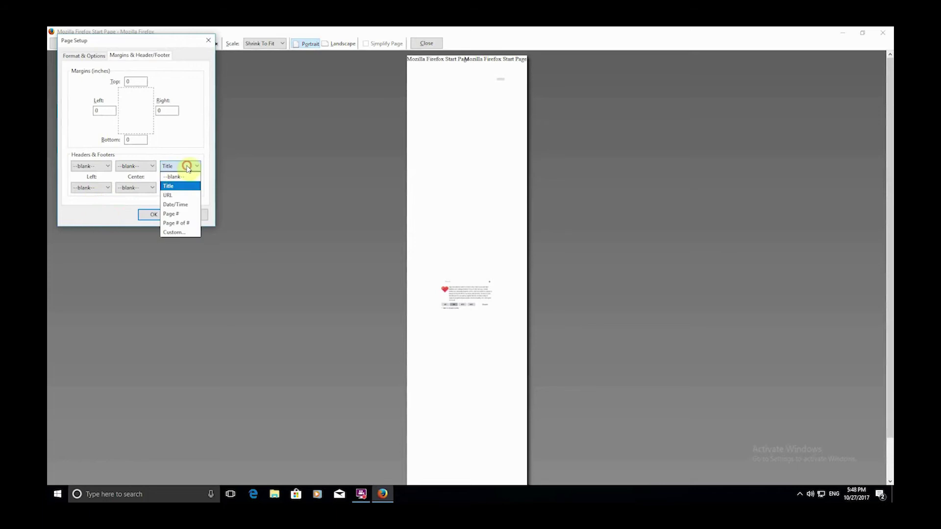
click(175, 174)
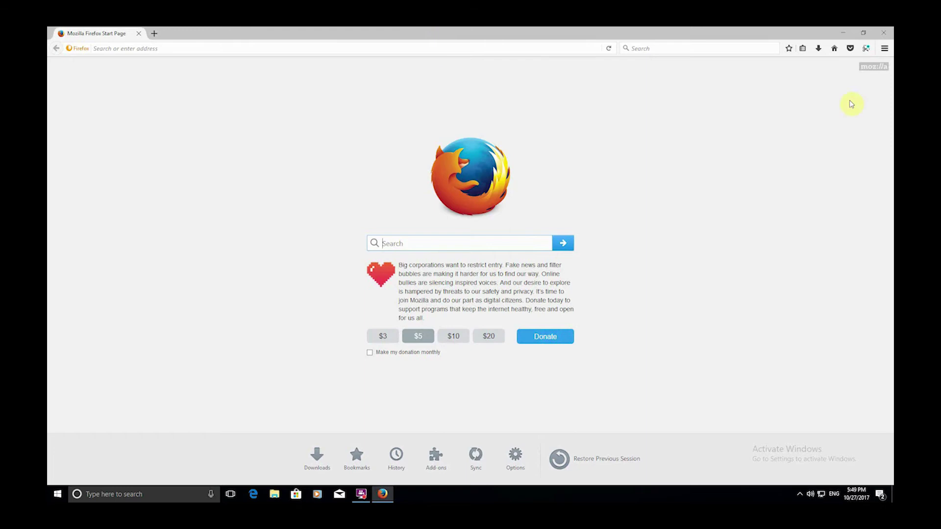
click(889, 30)
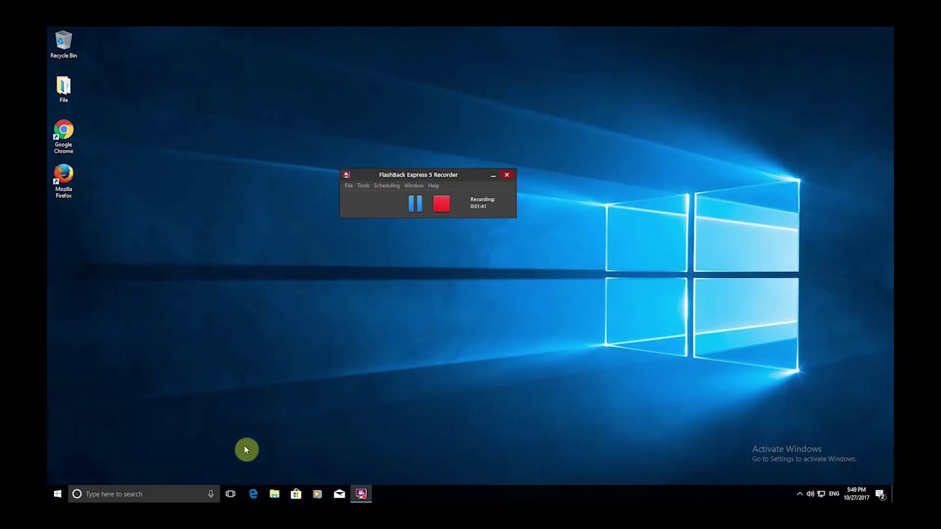
Launch Edge and select the Star TSP143LAN Cutter printer in its print settings.
click(252, 493)
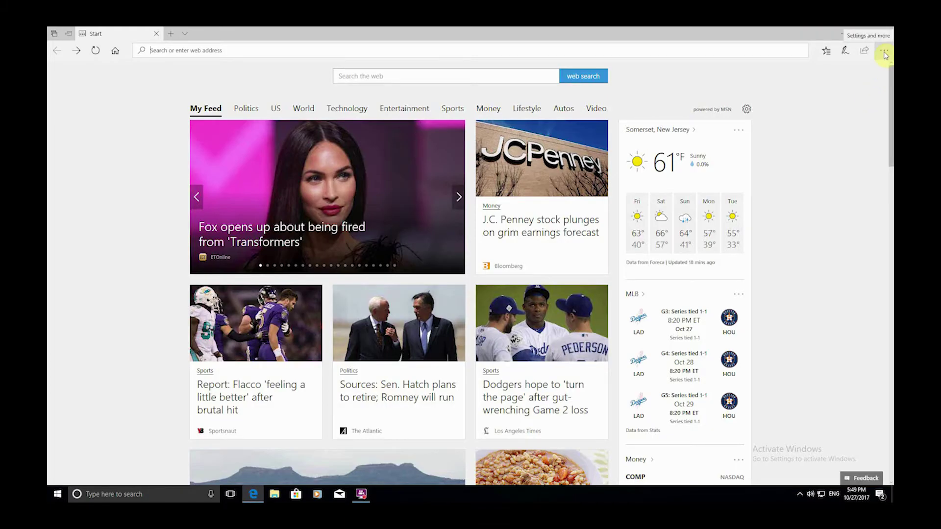
click(884, 51)
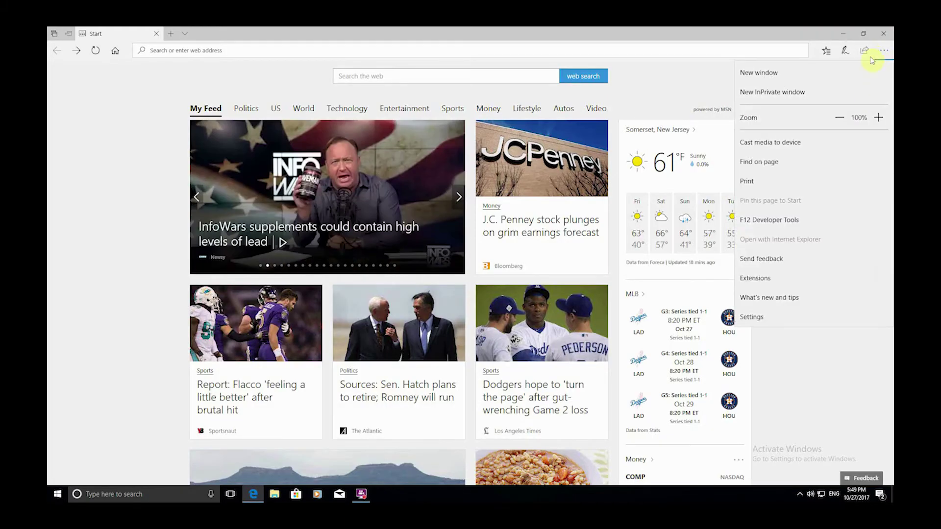
click(749, 181)
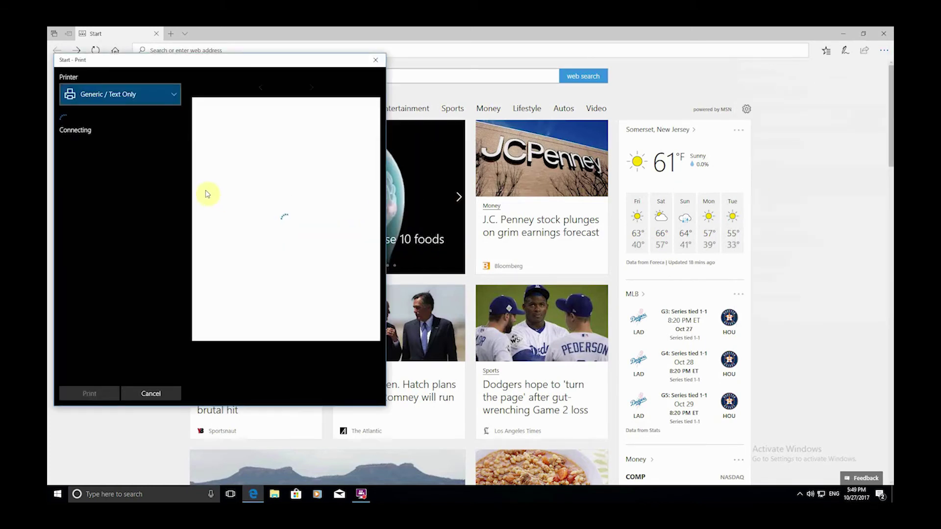
click(122, 99)
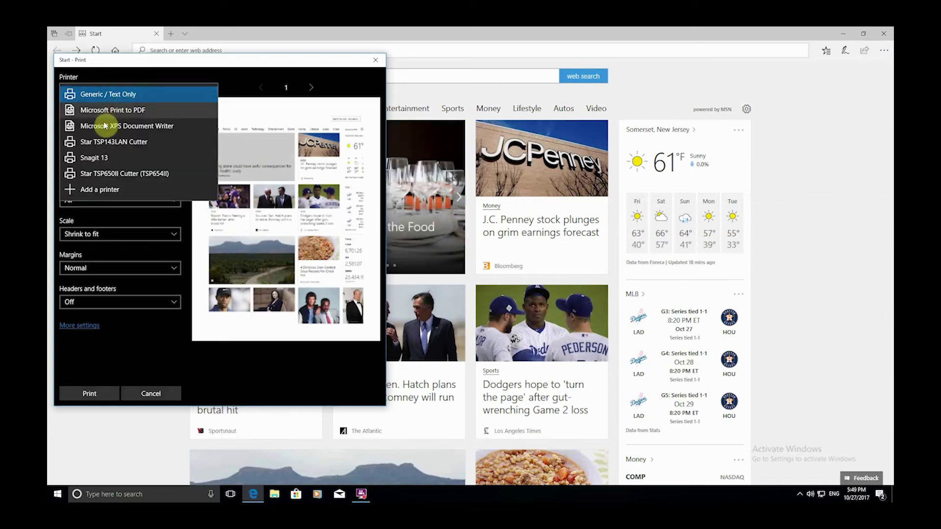
click(104, 142)
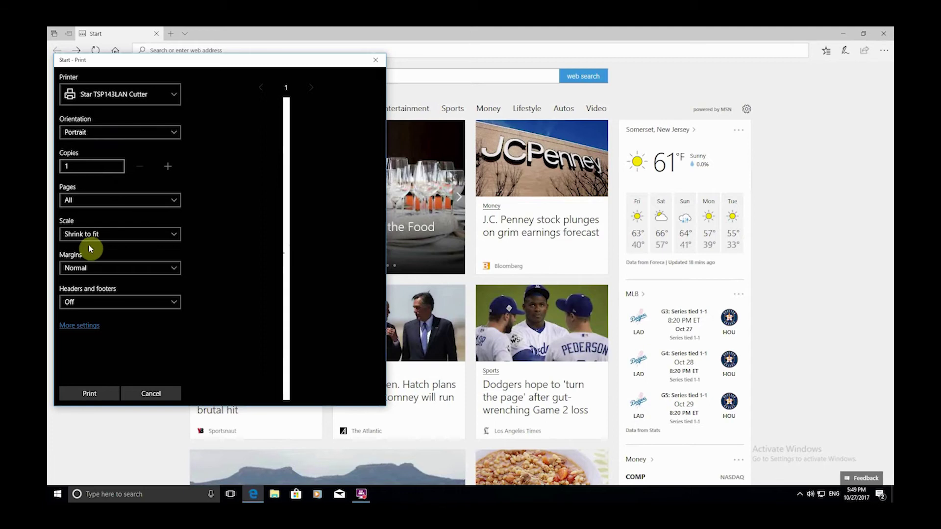
Set margins to Narrow, confirm the 72mm x Receipt paper size, and close the print dialog.
click(90, 271)
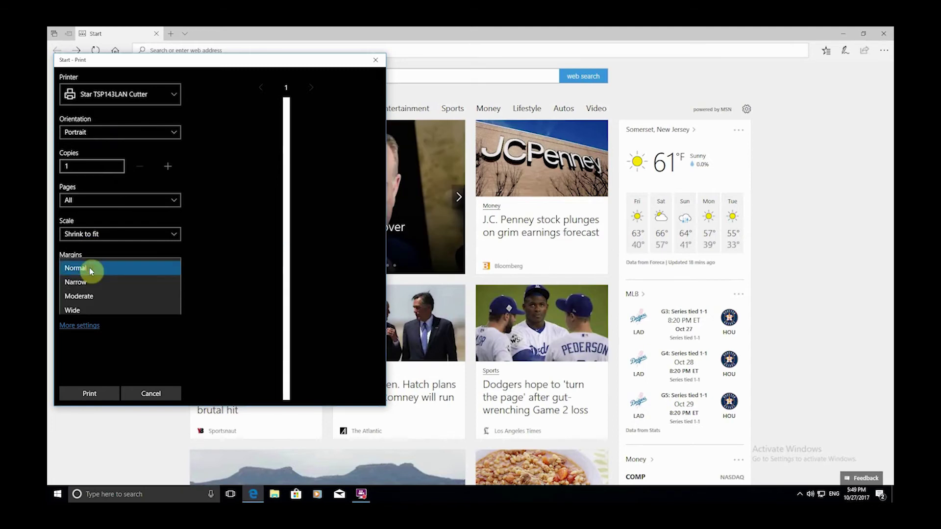
click(82, 282)
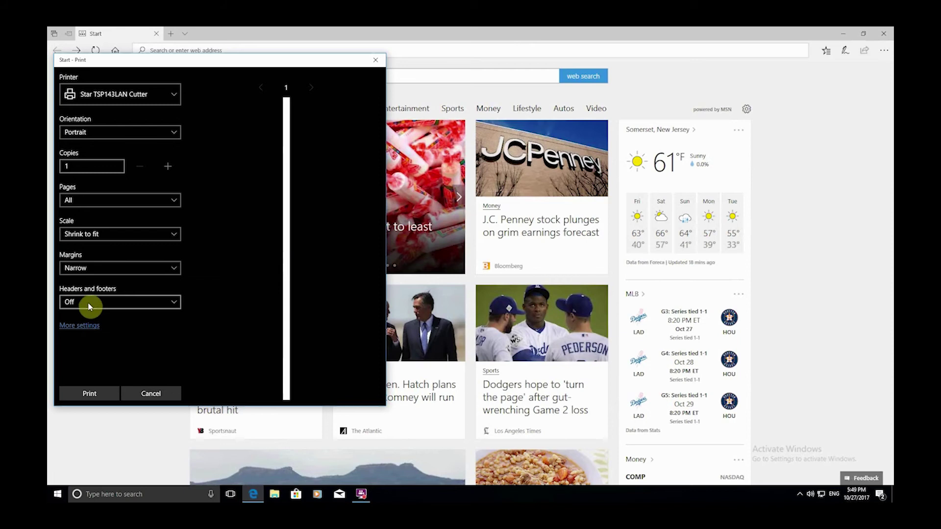
click(84, 326)
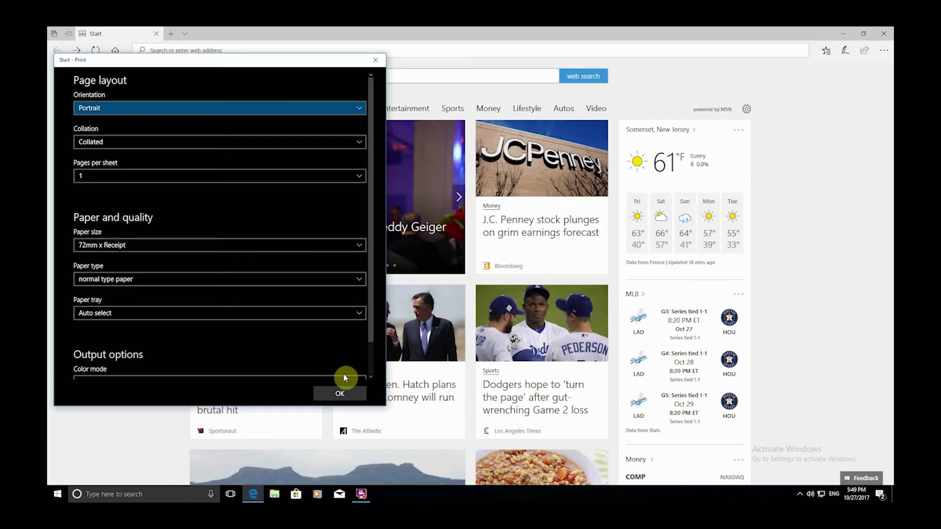
click(340, 395)
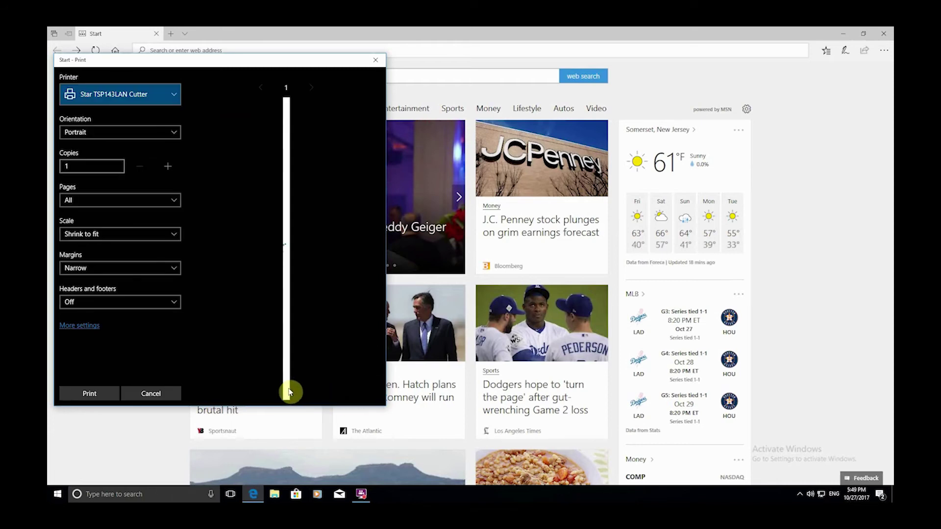
click(143, 395)
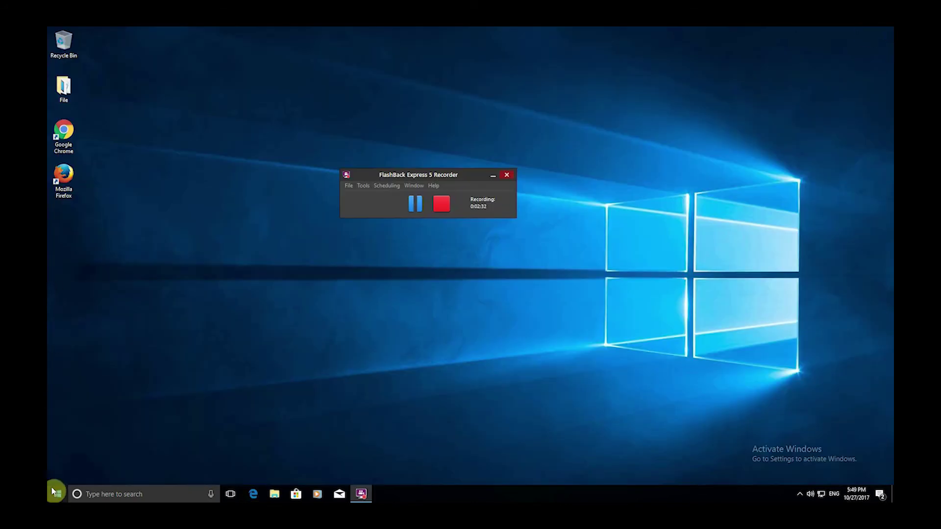
Reach the classic Devices and Printers window through Settings > Devices > Printers & scanners.
click(55, 492)
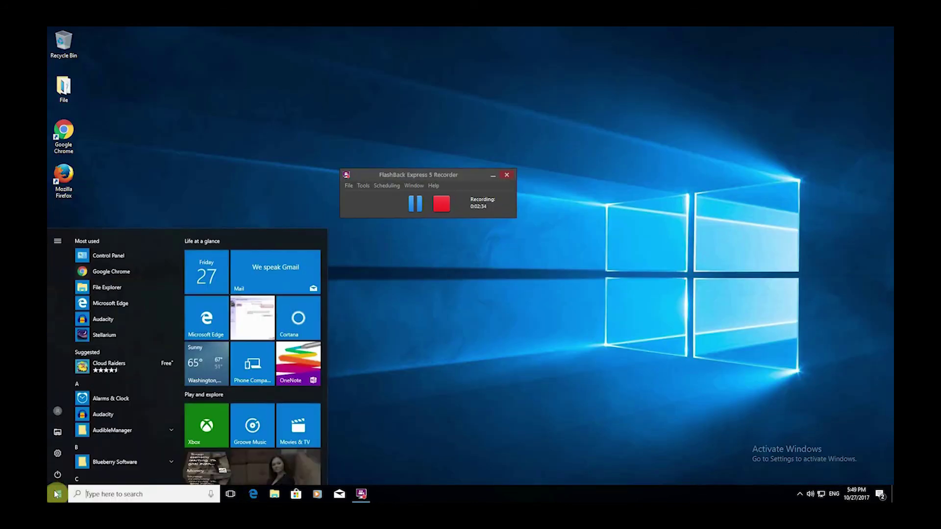
click(57, 455)
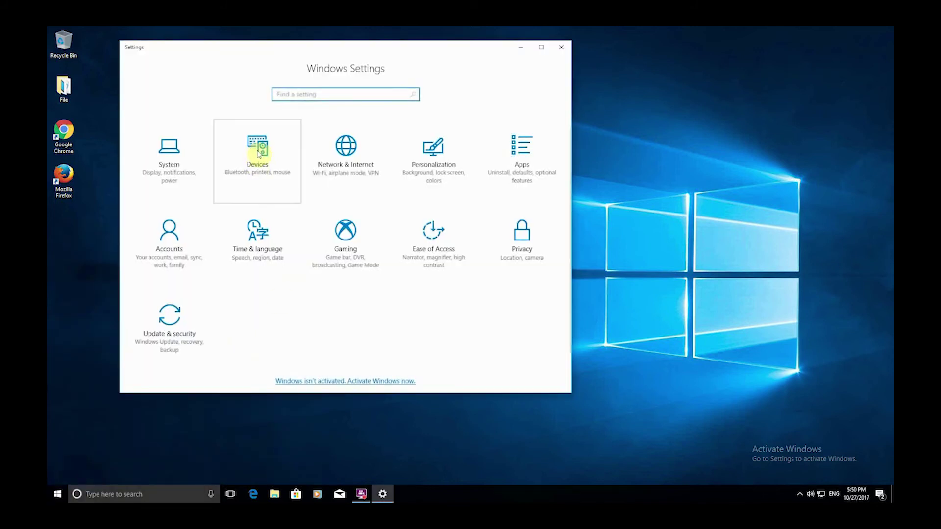
click(255, 155)
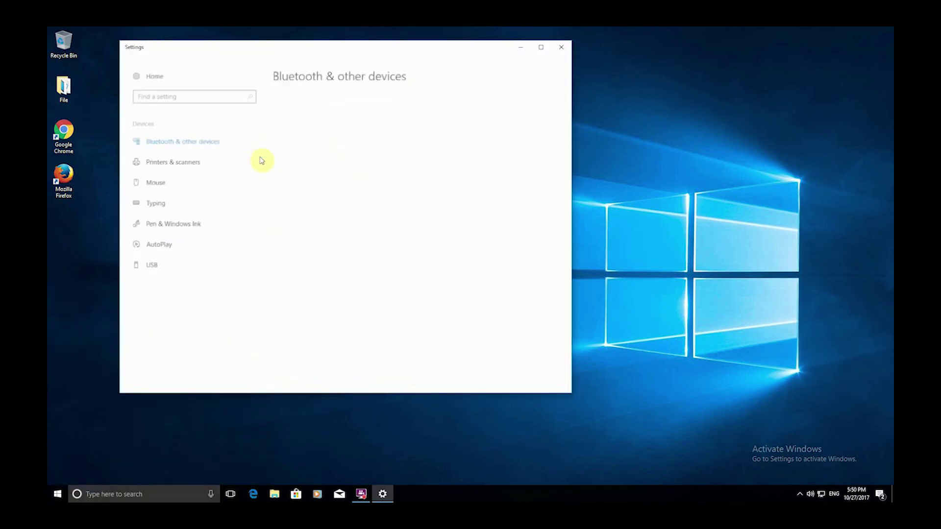
click(185, 160)
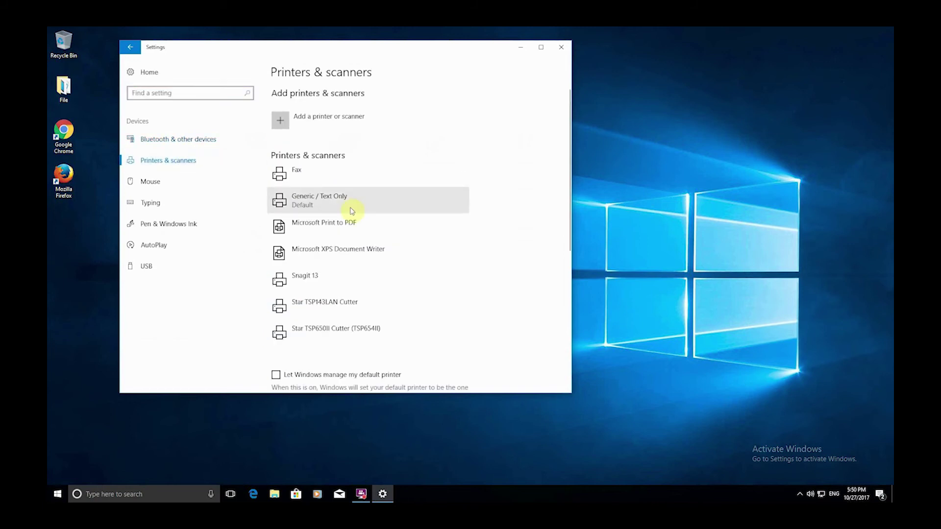
scroll(338, 240, down, 3)
scroll(316, 287, down, 3)
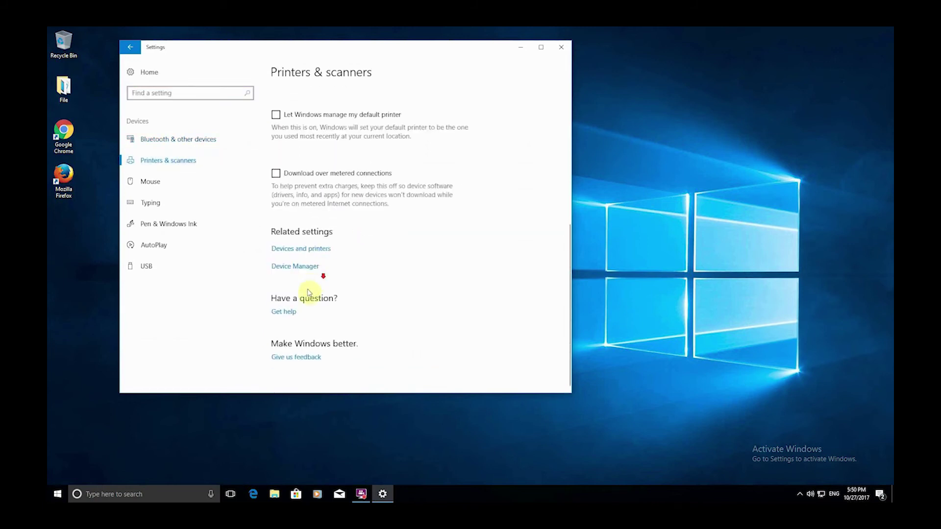
click(310, 250)
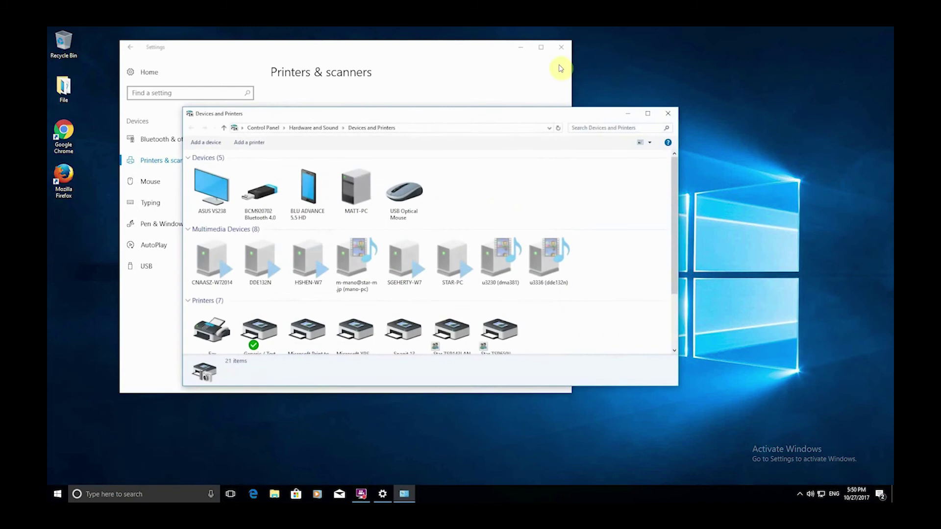
click(561, 47)
Make the Star TSP143LAN Cutter the default printer and close Devices and Printers.
scroll(428, 274, down, 3)
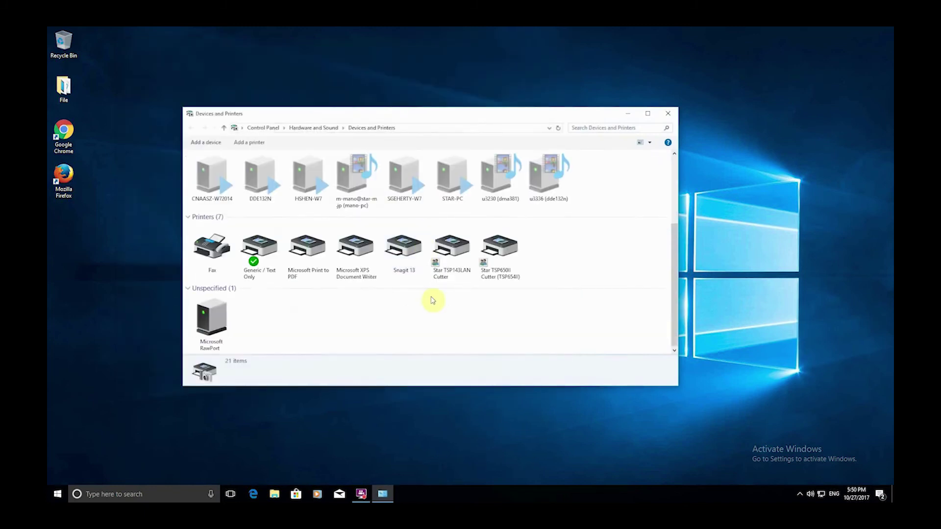
right_click(455, 247)
click(475, 260)
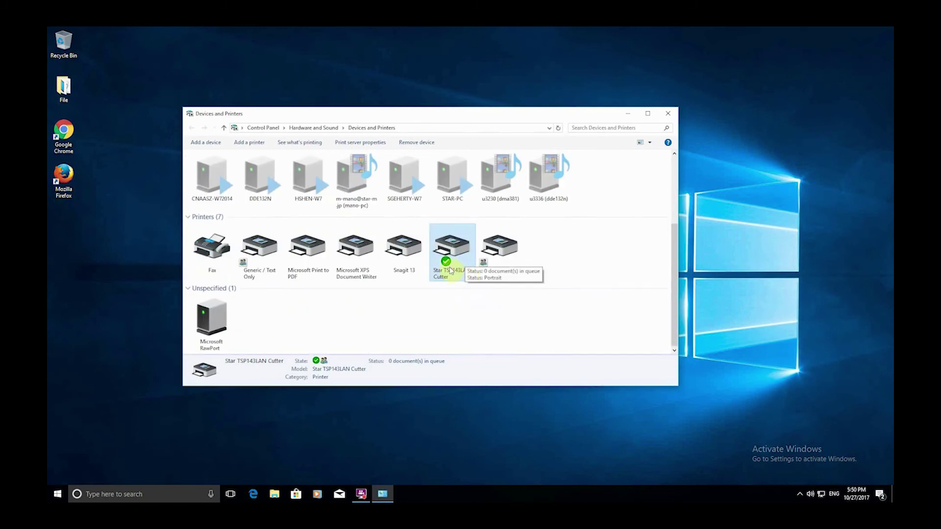
click(668, 114)
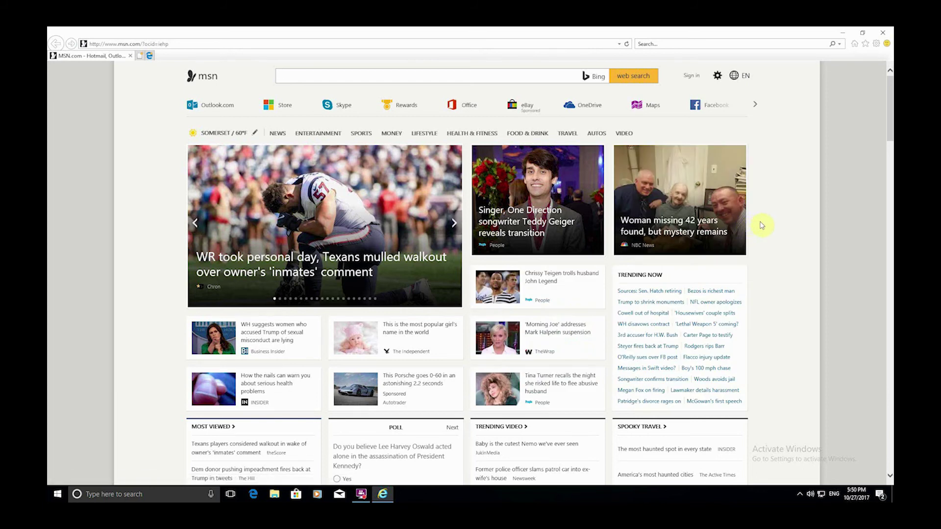
Set the left, right, top and bottom margins to 0 in Internet Explorer's page setup.
click(876, 44)
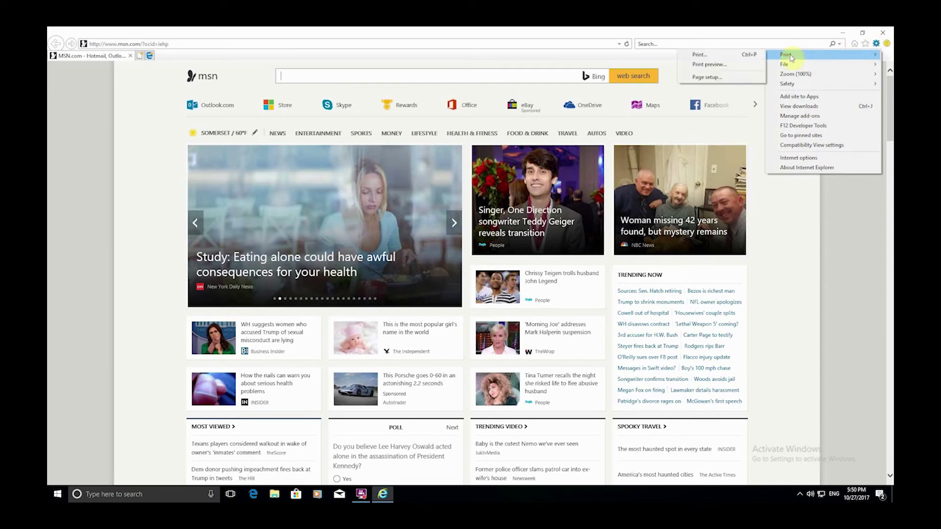
click(692, 78)
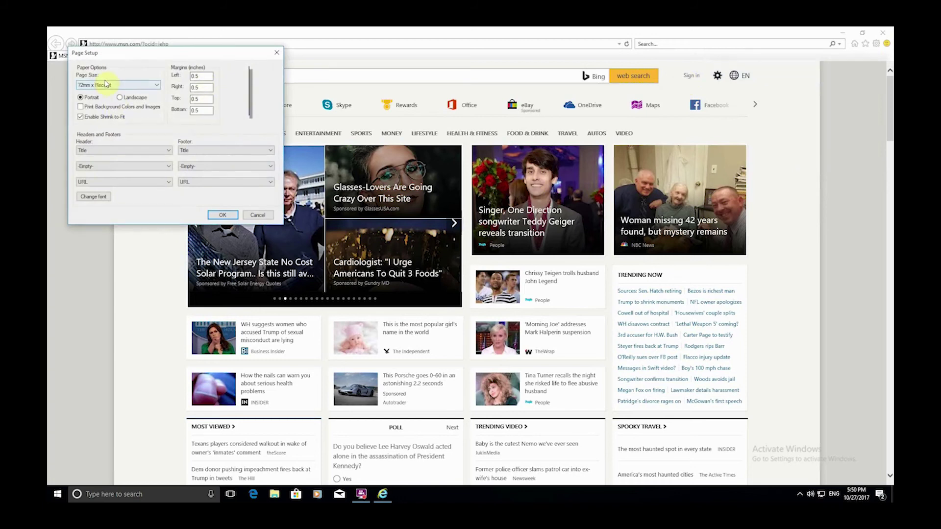
double_click(202, 76)
text(0)
double_click(208, 88)
text(0)
double_click(205, 99)
text(0)
double_click(203, 110)
text(0)
Set the header and footer slots to -Empty-.
click(99, 151)
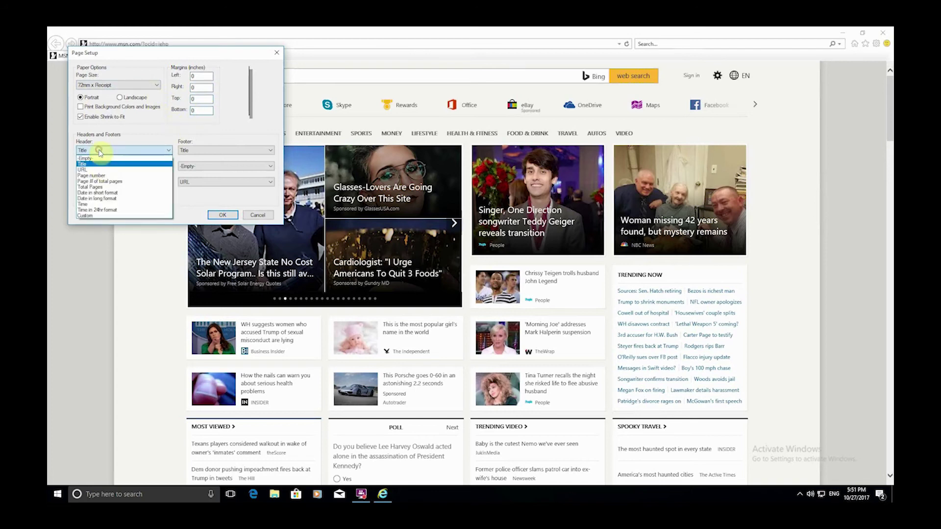
click(100, 158)
click(98, 183)
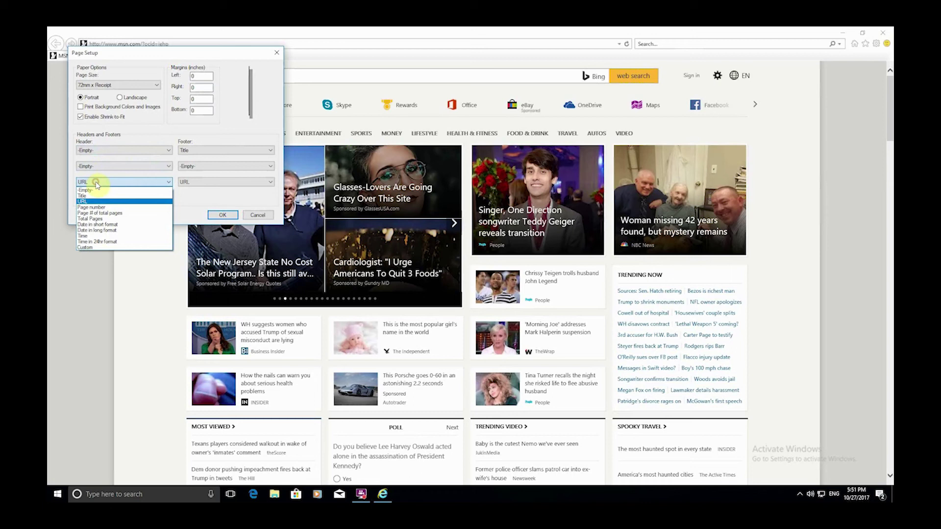
click(97, 191)
click(196, 150)
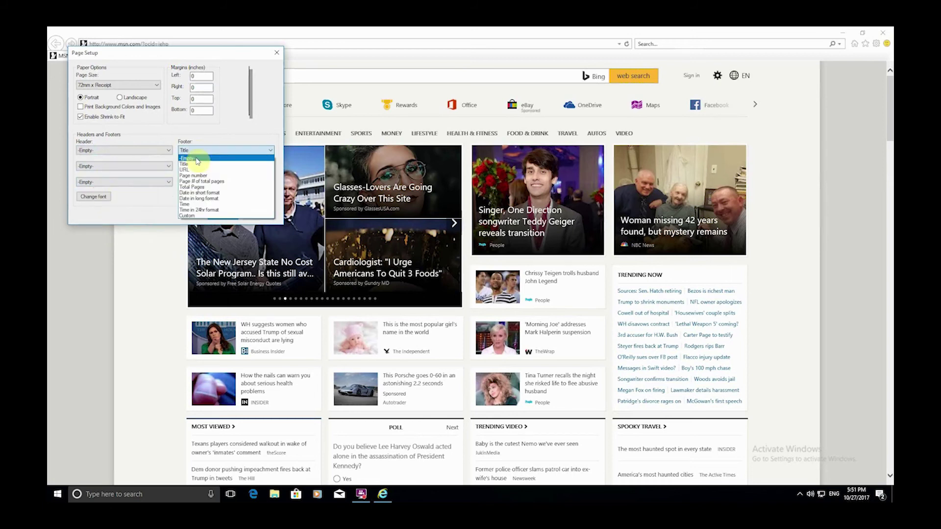
click(196, 158)
click(203, 183)
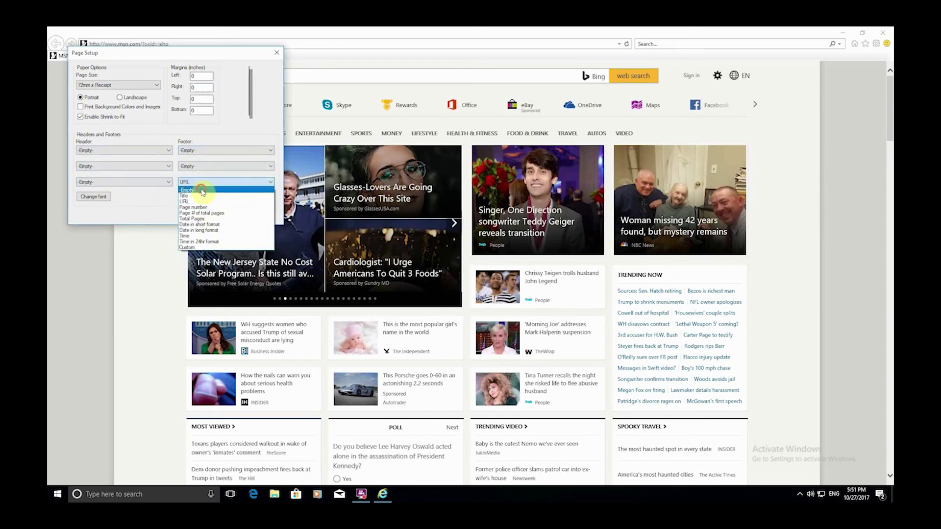
click(203, 191)
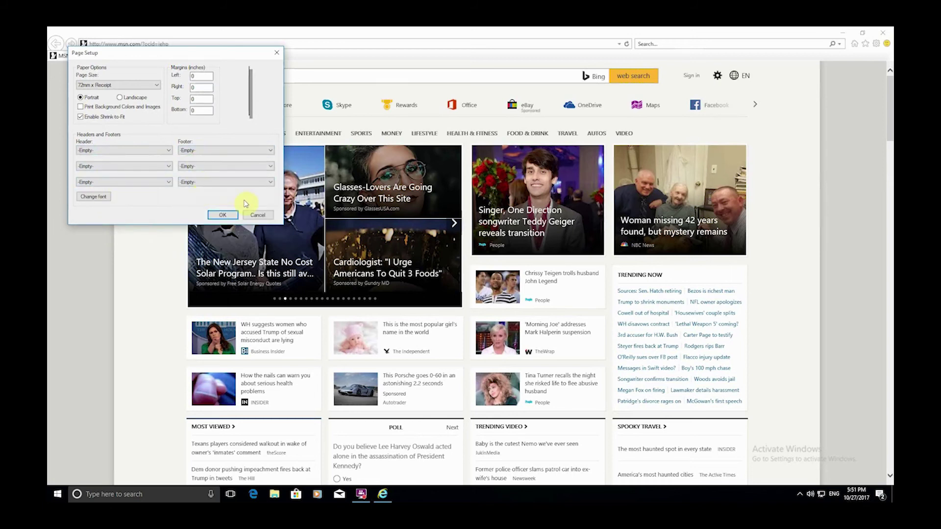